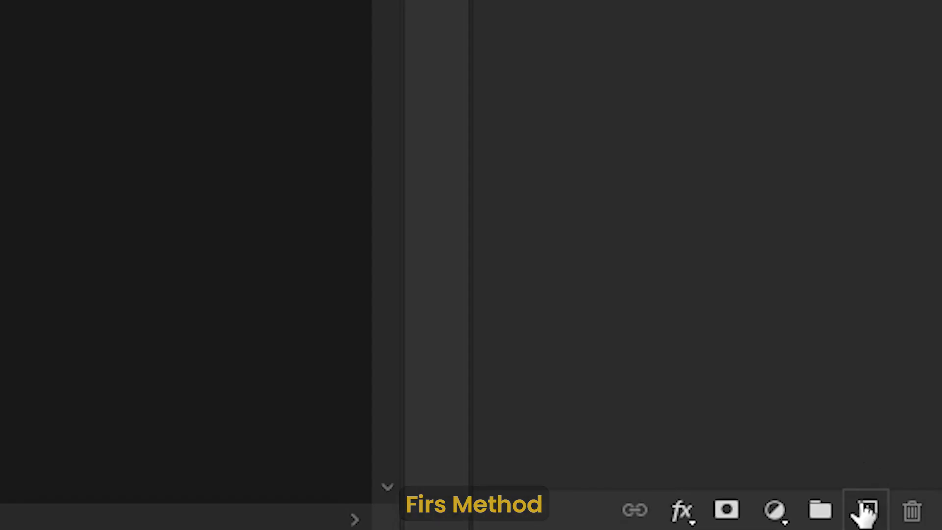
Add Layer 2 with a left-to-right black-to-white gradient, then add a Solid Color fill layer.
{"action": "left_click", "coordinate": [901, 517]}
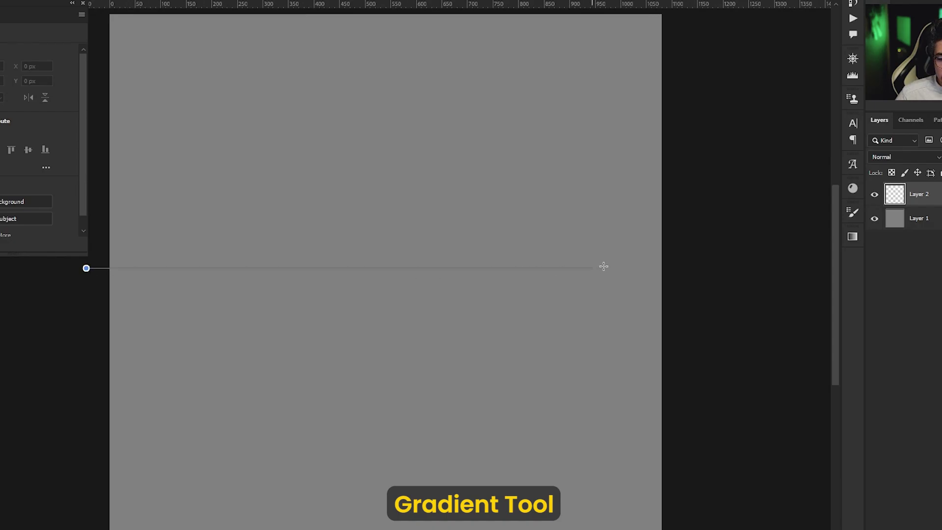
{"action": "left_click_drag", "start_coordinate": [603, 266], "coordinate": [667, 262]}
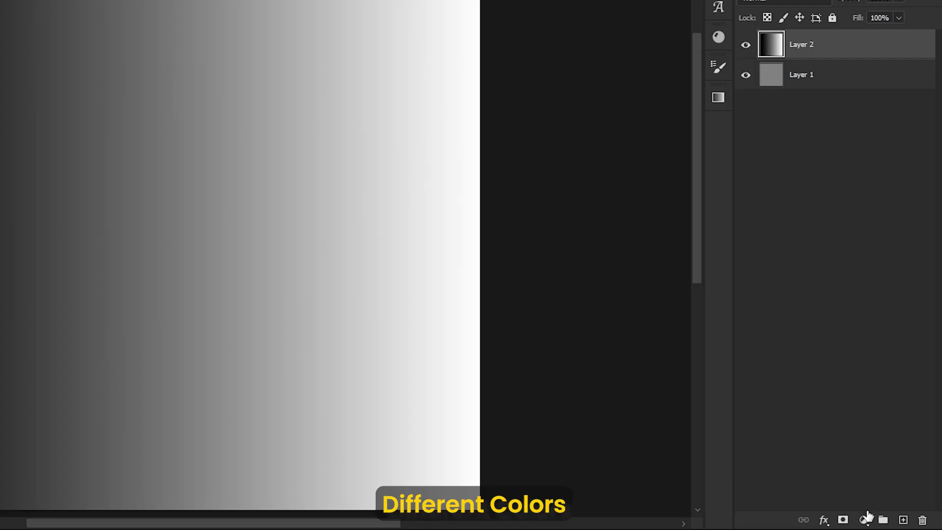
{"action": "left_click", "coordinate": [885, 524]}
{"action": "left_click", "coordinate": [883, 353]}
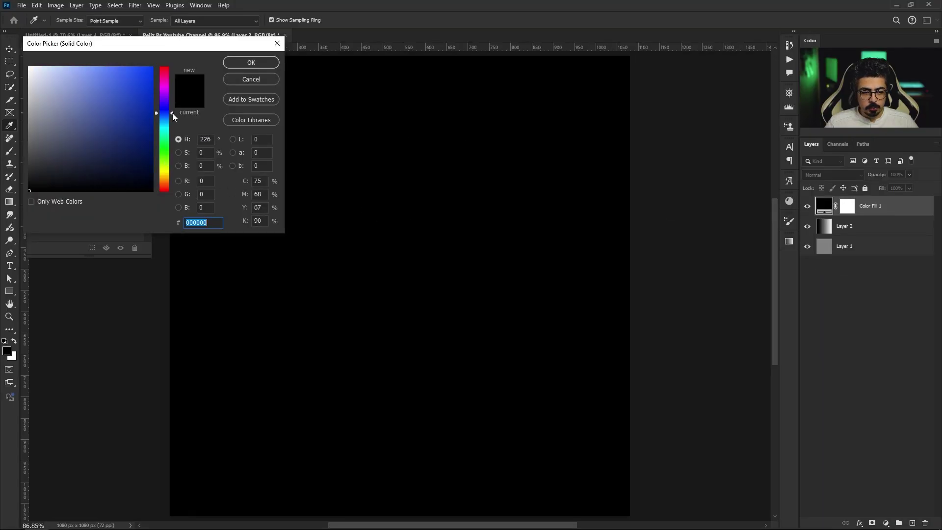
Change the Color Fill 1 colour to yellow, then rasterize that layer.
{"action": "left_click", "coordinate": [152, 71]}
{"action": "left_click_drag", "start_coordinate": [164, 113], "coordinate": [166, 153]}
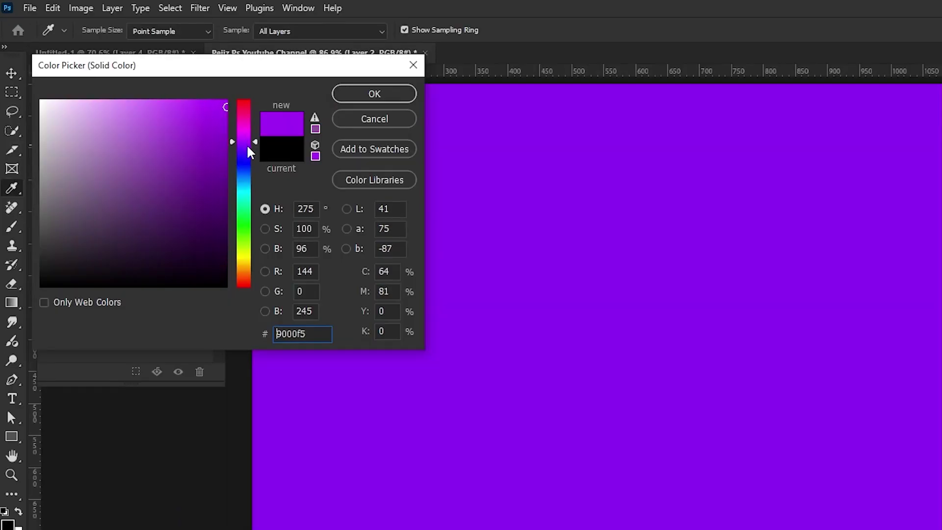
{"action": "left_click_drag", "start_coordinate": [247, 231], "coordinate": [249, 261]}
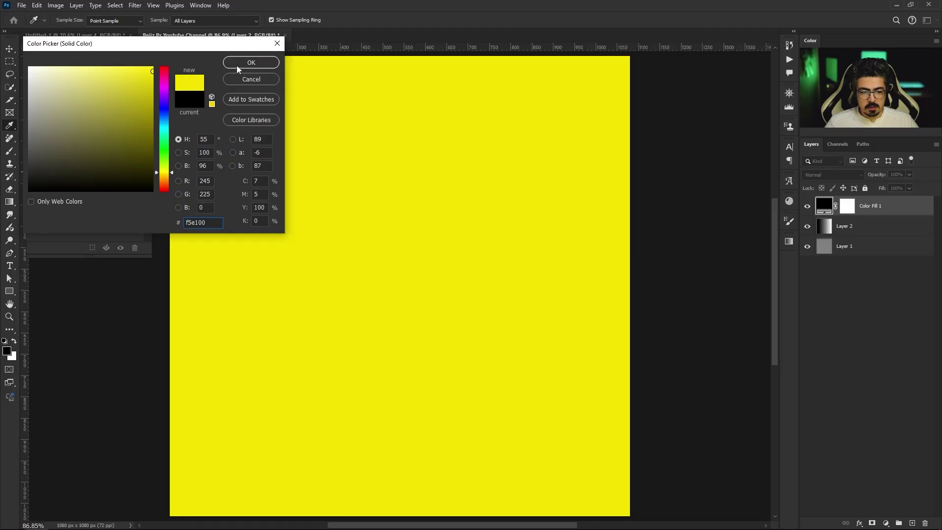
{"action": "left_click", "coordinate": [237, 65]}
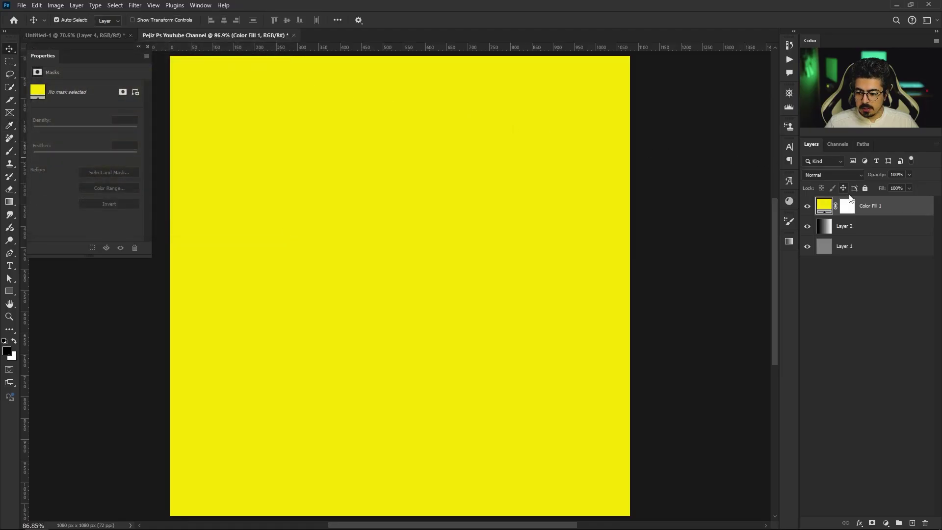
{"action": "right_click", "coordinate": [876, 211]}
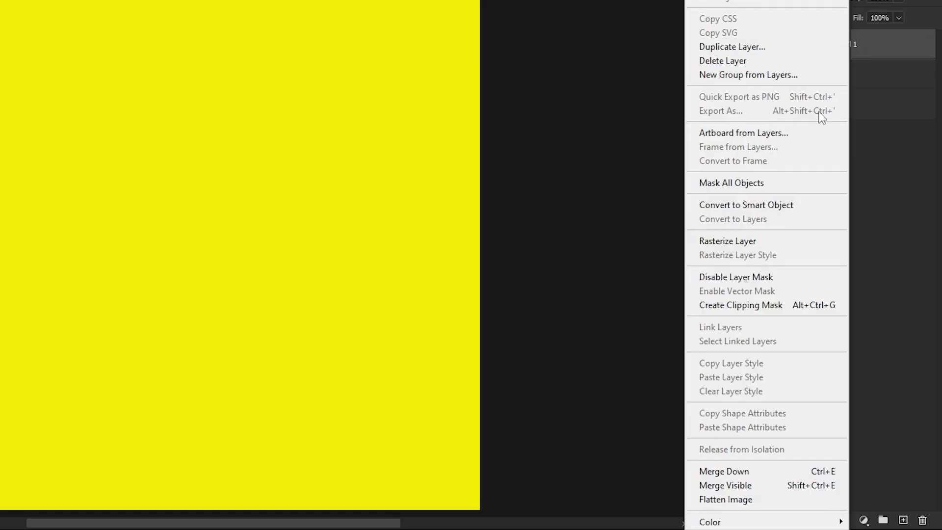
{"action": "left_click", "coordinate": [738, 240]}
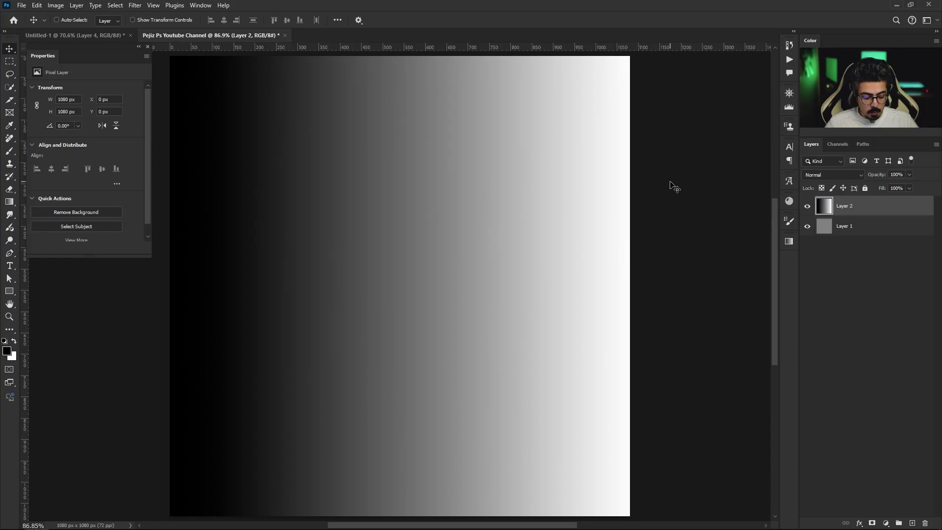
Apply Camera Raw Grain at 50 to the Layer 2 gradient.
{"action": "key", "text": "ctrl+shift+a"}
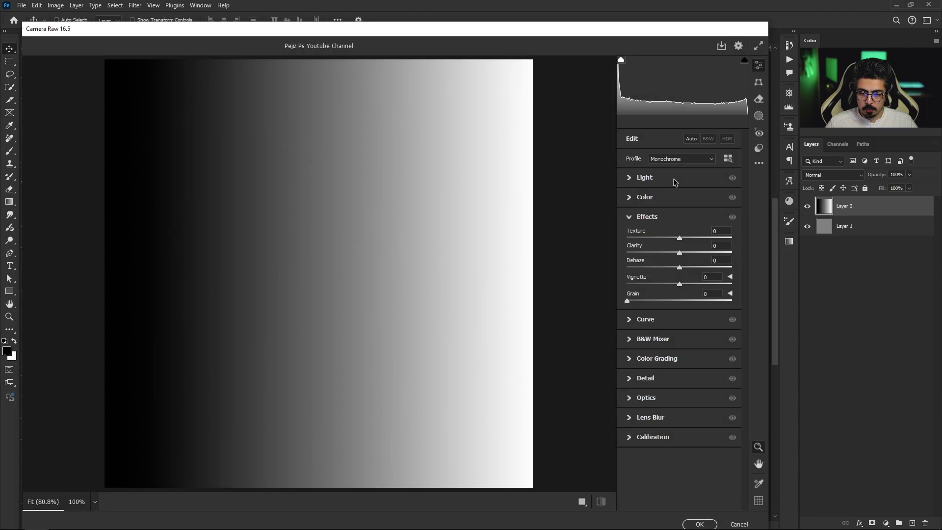
{"action": "left_click_drag", "start_coordinate": [670, 39], "coordinate": [608, 59]}
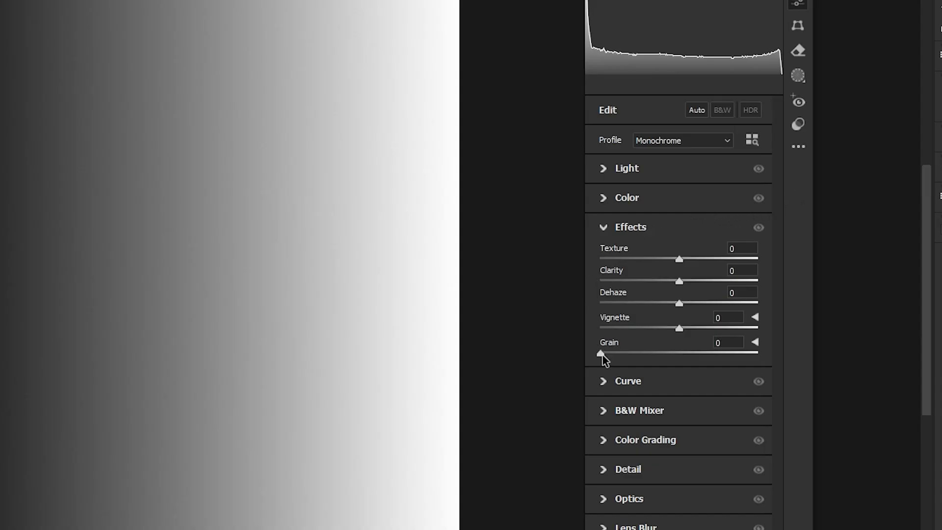
{"action": "left_click_drag", "start_coordinate": [634, 353], "coordinate": [667, 354]}
{"action": "left_click_drag", "start_coordinate": [607, 324], "coordinate": [611, 325]}
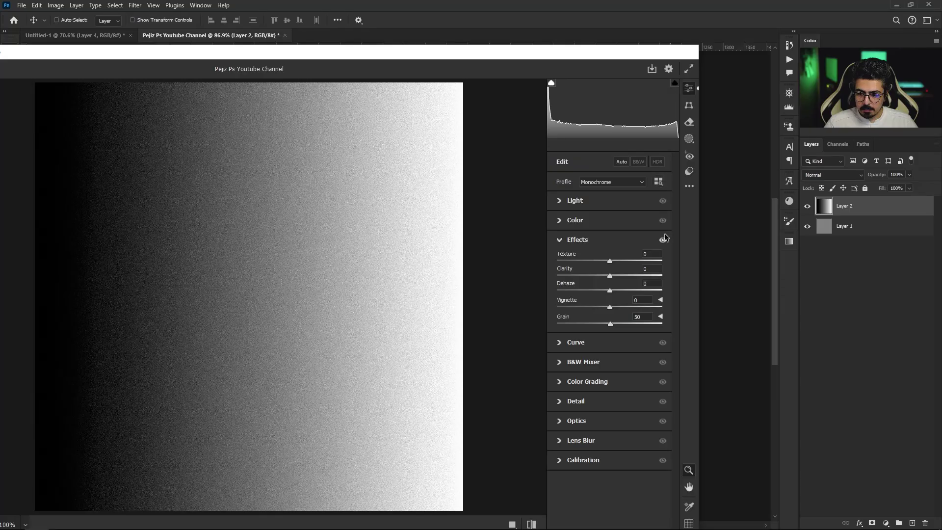
{"action": "key", "text": "Return"}
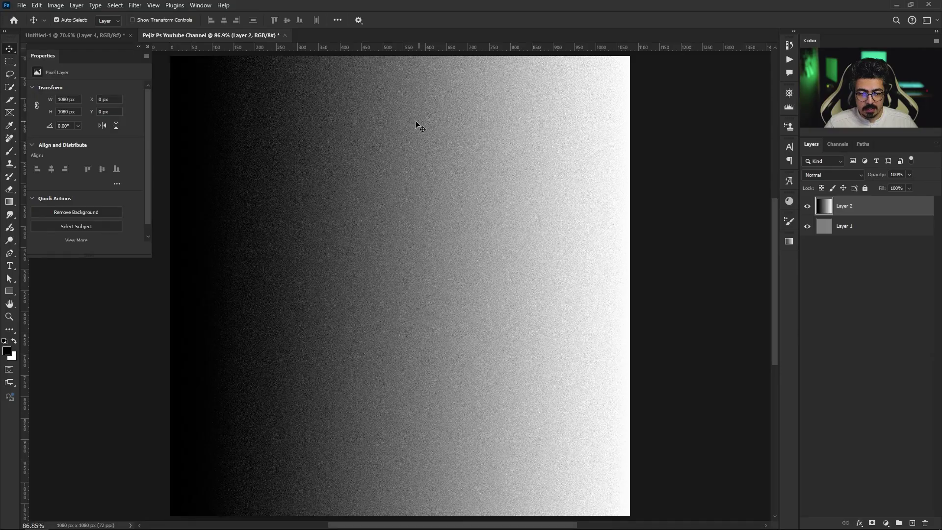
Apply a 0.4-pixel Gaussian Blur to Layer 2's grain.
{"action": "left_click", "coordinate": [135, 5]}
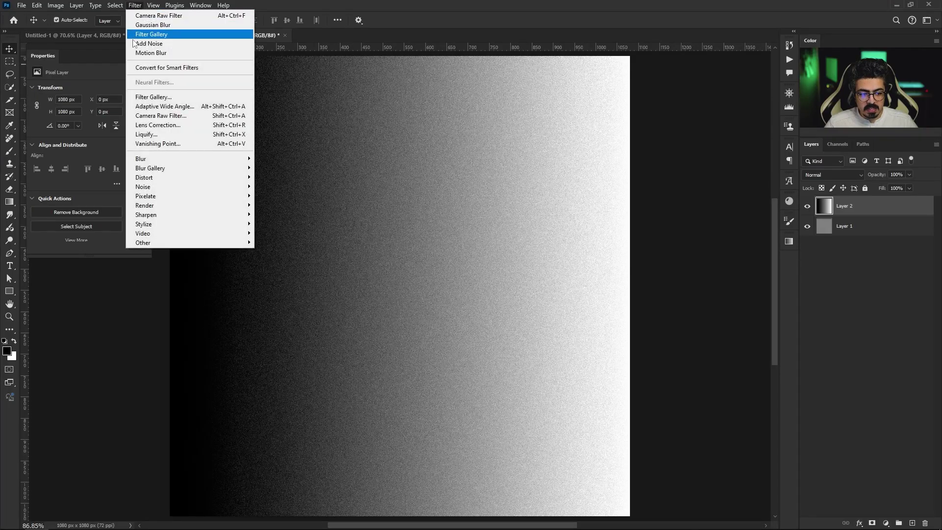
{"action": "mouse_move", "coordinate": [206, 161]}
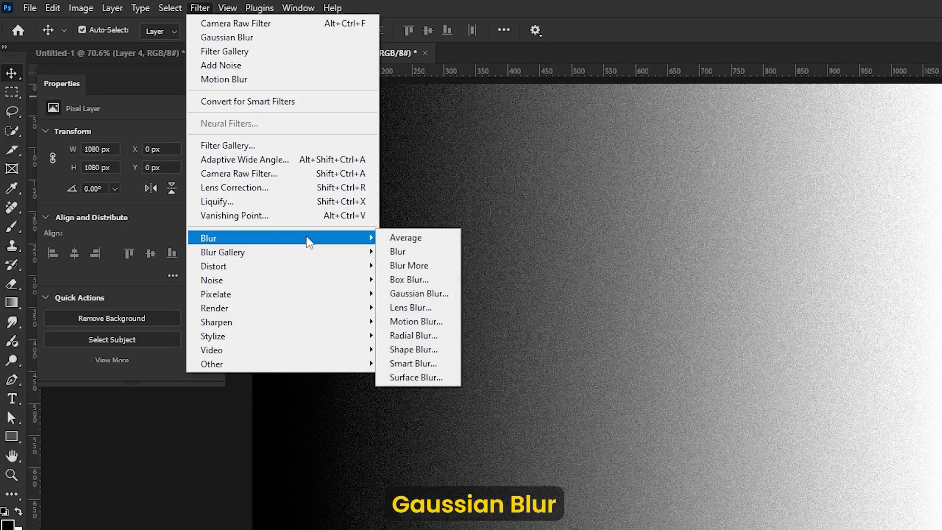
{"action": "left_click", "coordinate": [419, 293]}
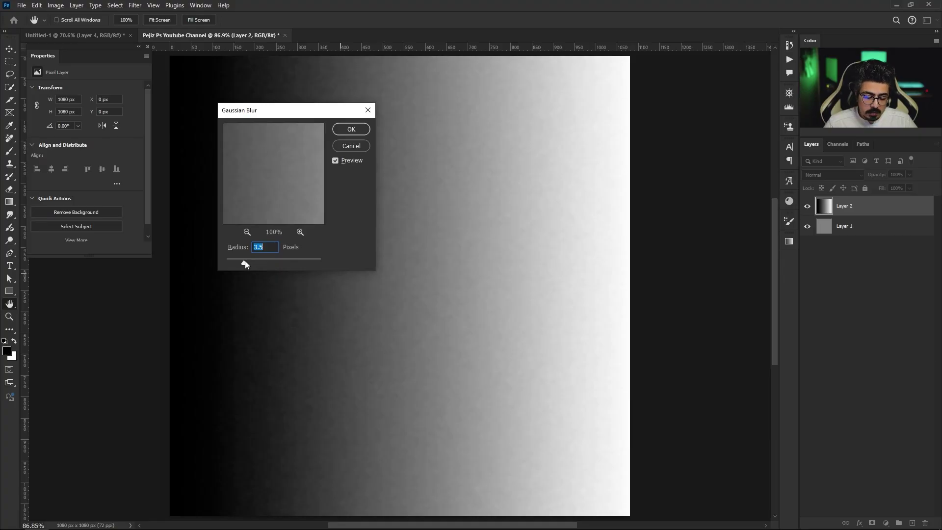
{"action": "left_click_drag", "start_coordinate": [246, 265], "coordinate": [226, 264]}
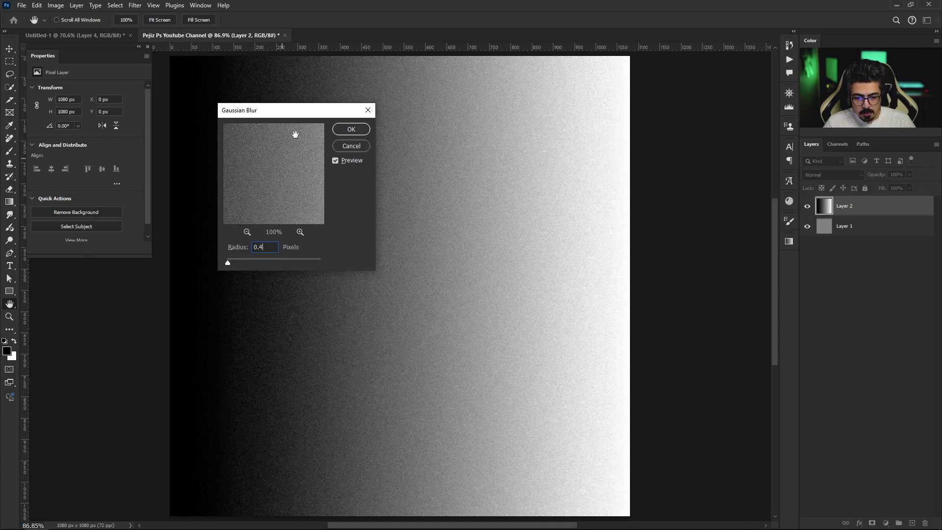
{"action": "left_click", "coordinate": [347, 130]}
Toggle the blur off and on with undo and redo to compare the result.
{"action": "scroll", "coordinate": [341, 240], "scroll_direction": "up", "scroll_amount": 6}
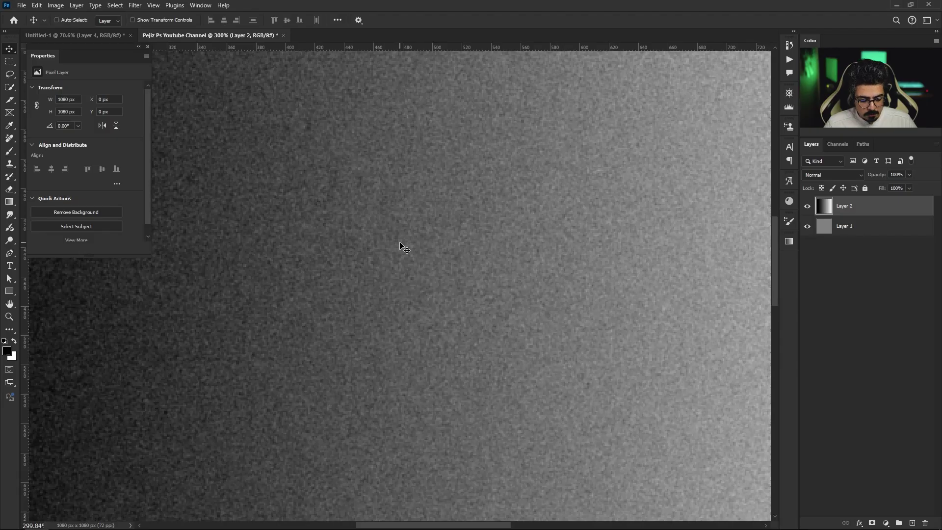
{"action": "key", "text": "ctrl+shift+z"}
{"action": "key", "text": "ctrl+z"}
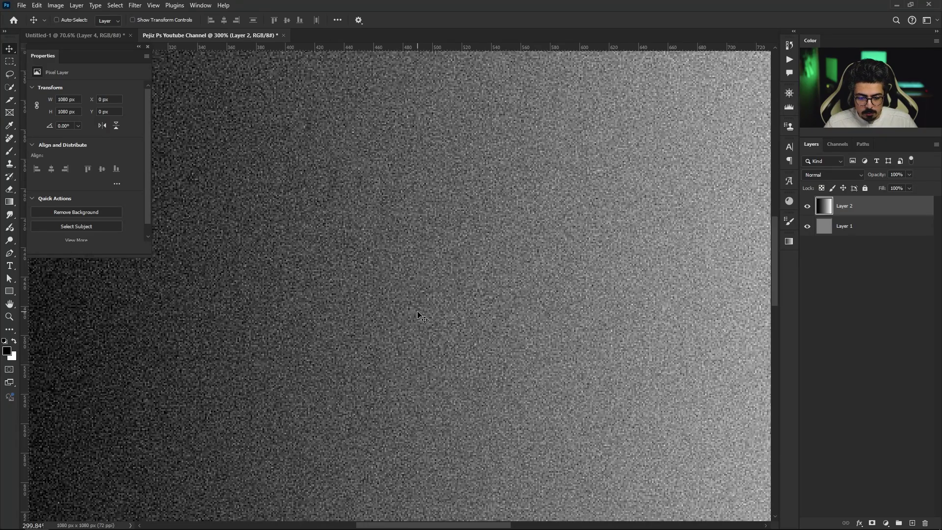
{"action": "key", "text": "ctrl+shift+z"}
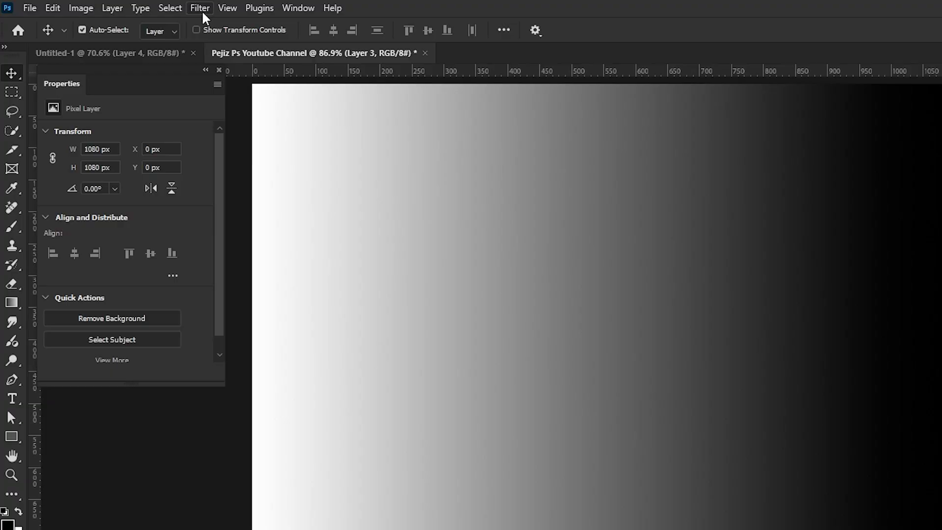
Apply Add Noise to Layer 3 at 10%, Gaussian distribution, with coloured noise.
{"action": "left_click", "coordinate": [201, 9]}
{"action": "mouse_move", "coordinate": [296, 280]}
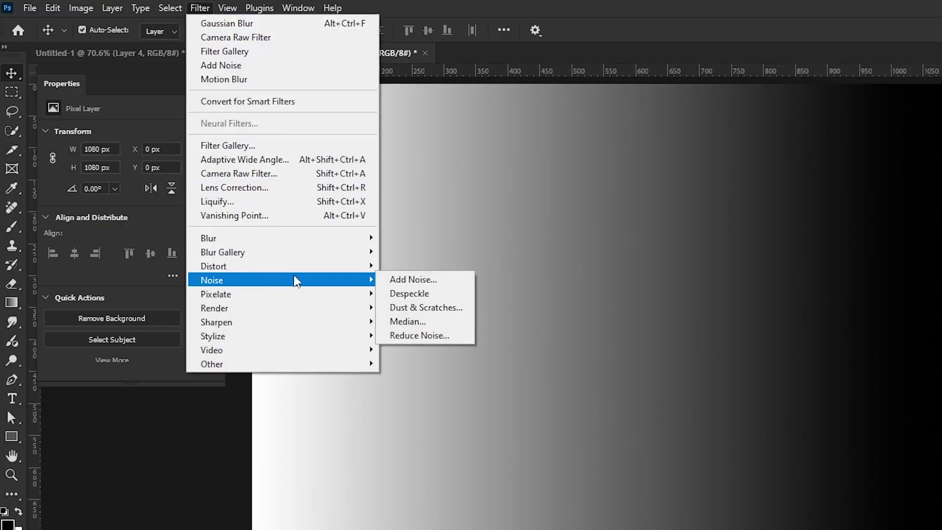
{"action": "left_click", "coordinate": [412, 280]}
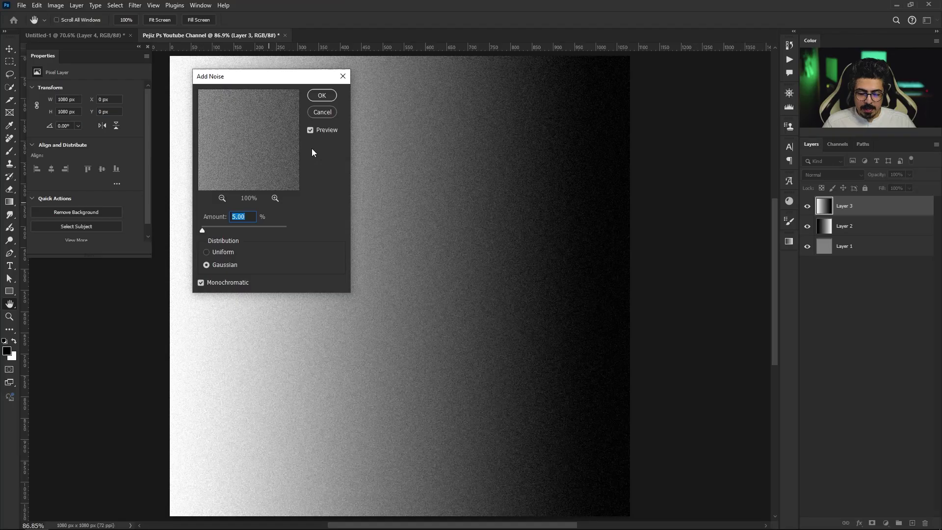
{"action": "left_click_drag", "start_coordinate": [202, 230], "coordinate": [211, 232]}
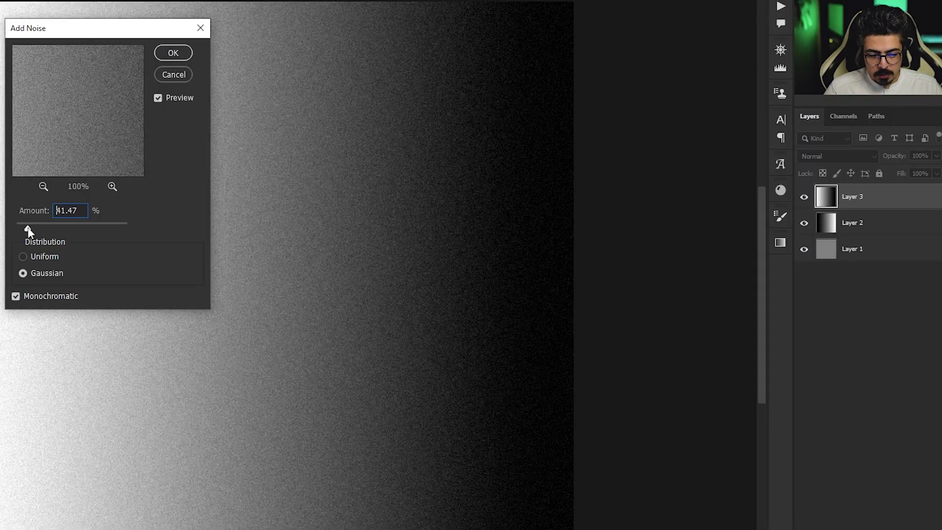
{"action": "mouse_move", "coordinate": [28, 231]}
{"action": "left_mouse_down"}
{"action": "mouse_move", "coordinate": [43, 231]}
{"action": "mouse_move", "coordinate": [20, 229]}
{"action": "left_mouse_up"}
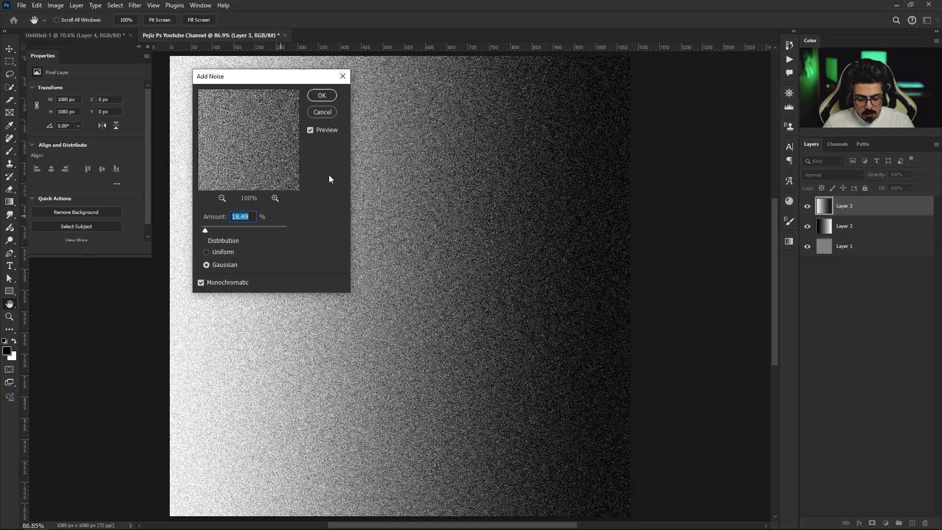
{"action": "type", "text": "10"}
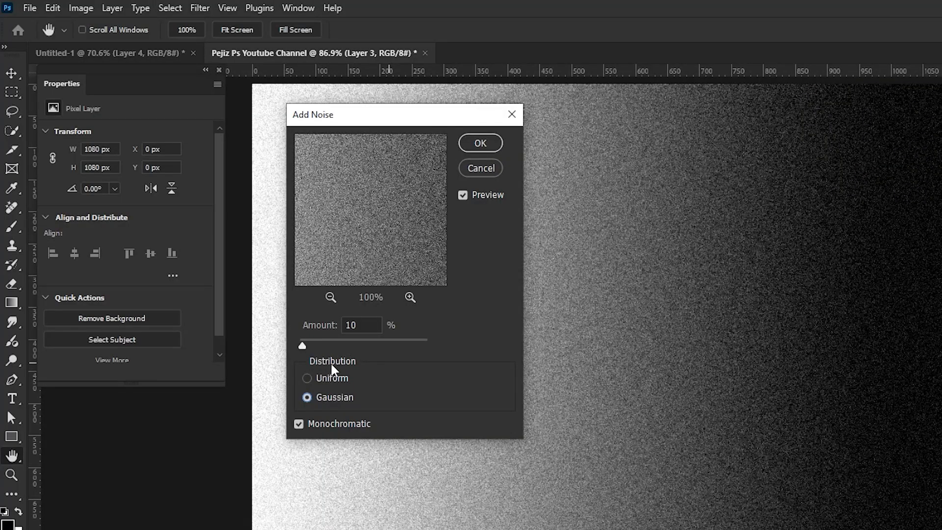
{"action": "left_click", "coordinate": [308, 377]}
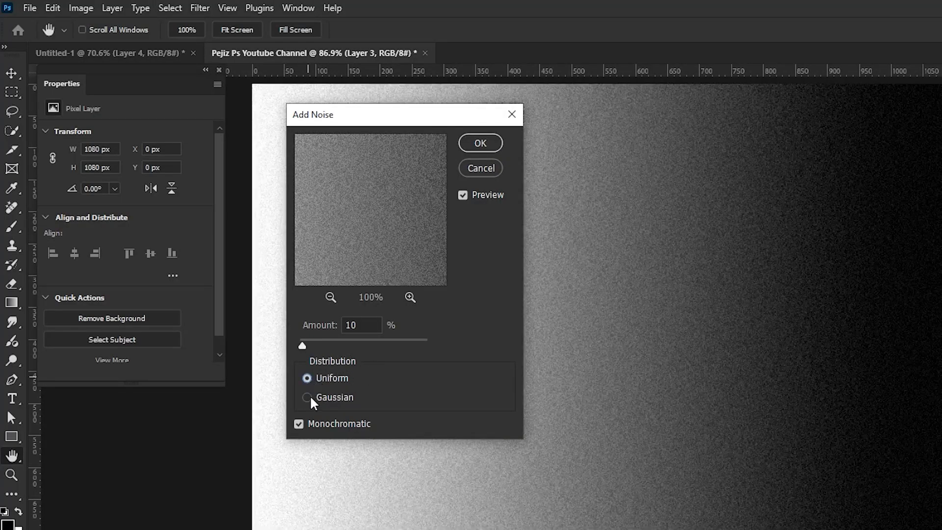
{"action": "left_click", "coordinate": [308, 396]}
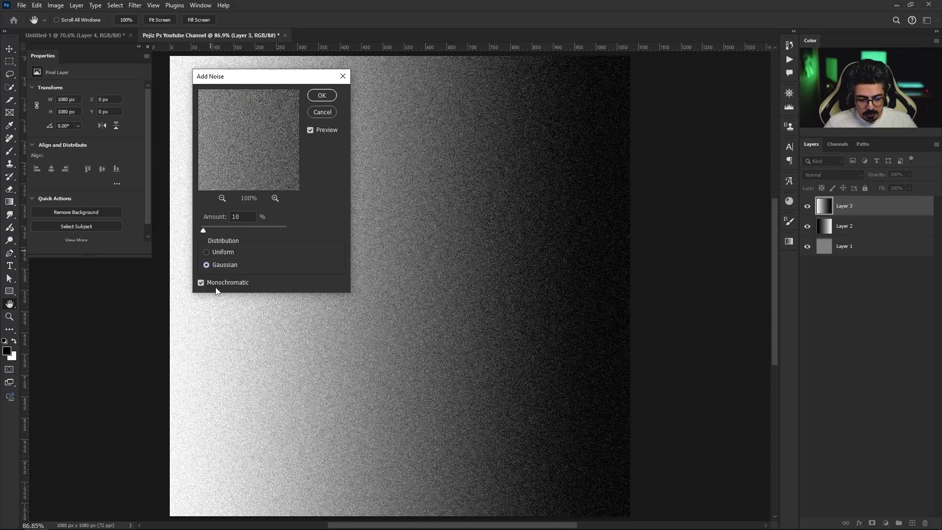
{"action": "left_click", "coordinate": [201, 283]}
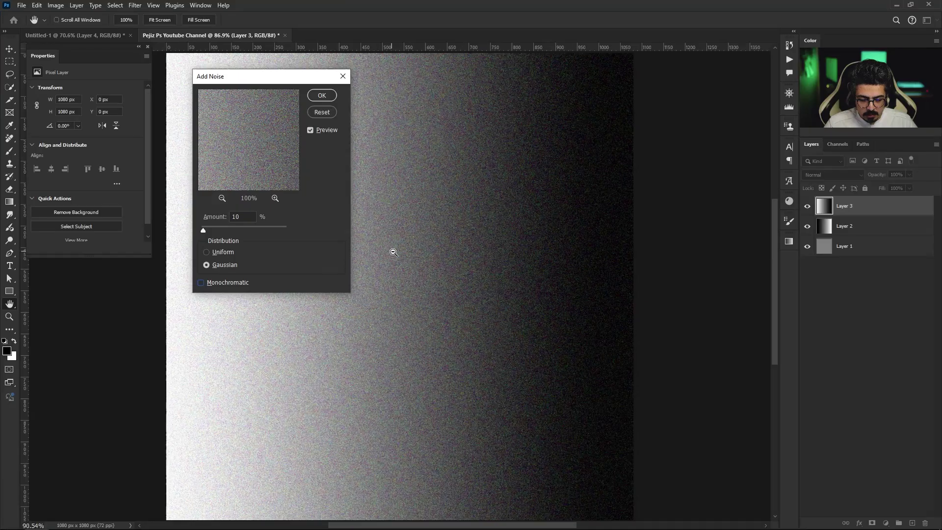
{"action": "scroll", "coordinate": [639, 409], "scroll_direction": "up", "scroll_amount": 5}
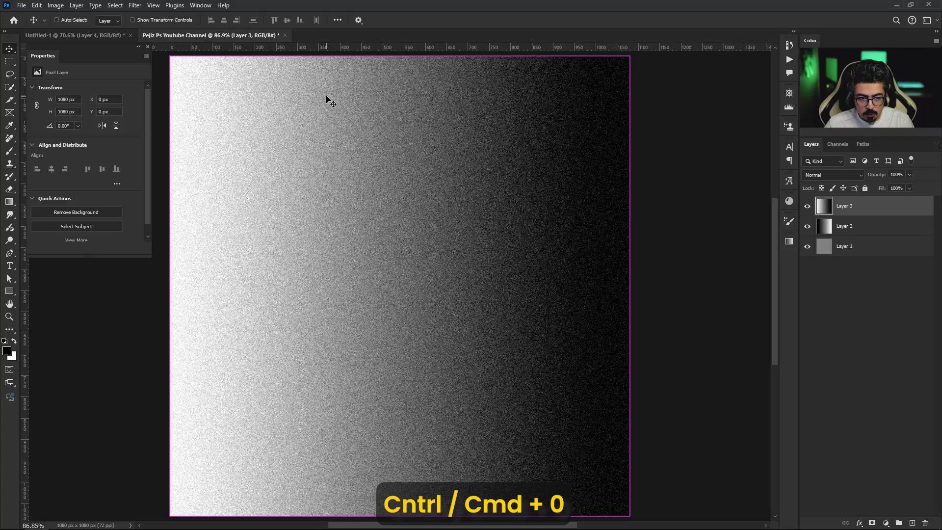
Apply a Gaussian Blur to soften Layer 3's noise.
{"action": "left_click", "coordinate": [135, 6]}
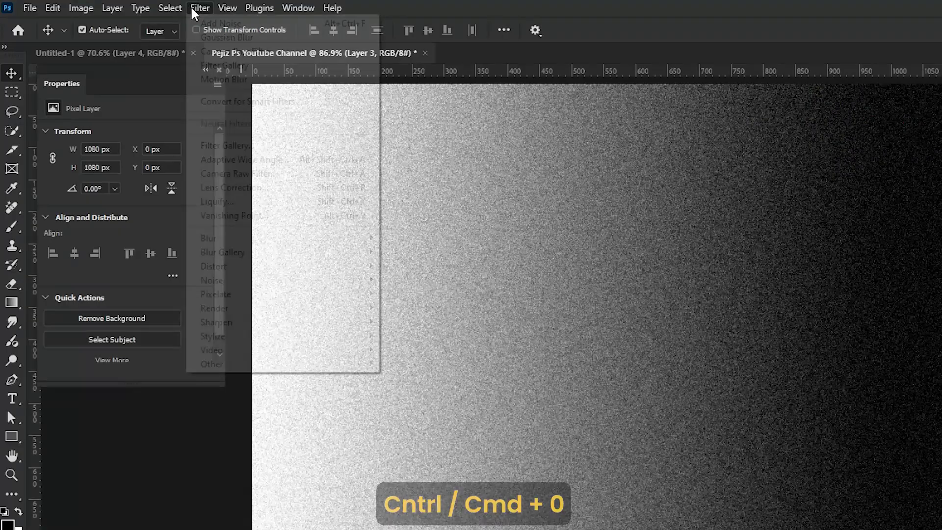
{"action": "mouse_move", "coordinate": [180, 160]}
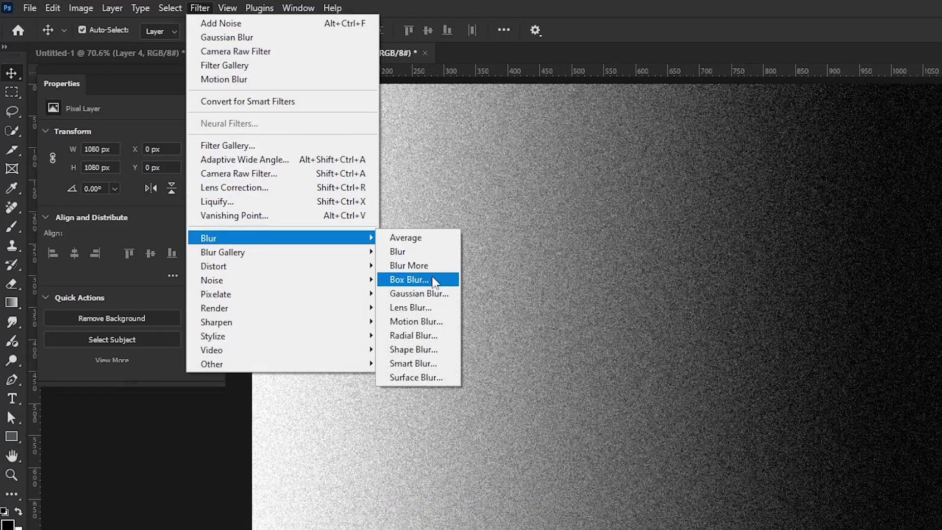
{"action": "left_click", "coordinate": [425, 295]}
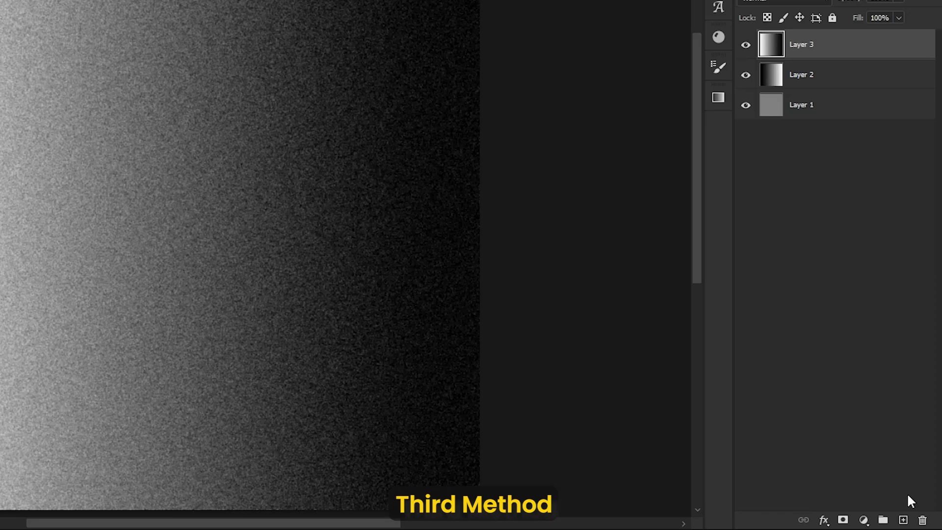
Add Layer 4 filled with a vertical white-to-black gradient.
{"action": "left_click", "coordinate": [903, 520]}
{"action": "key", "text": "g"}
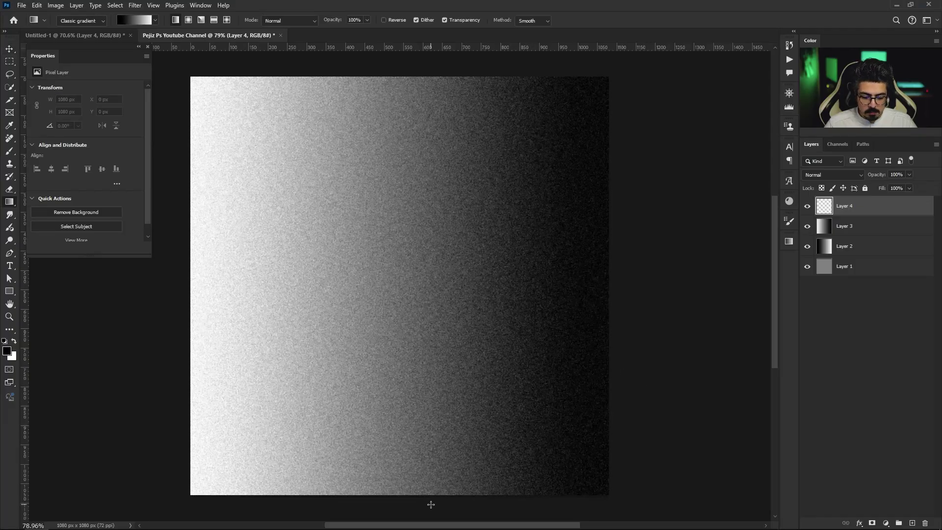
{"action": "left_click_drag", "start_coordinate": [418, 73], "coordinate": [419, 75]}
{"action": "key", "text": "v"}
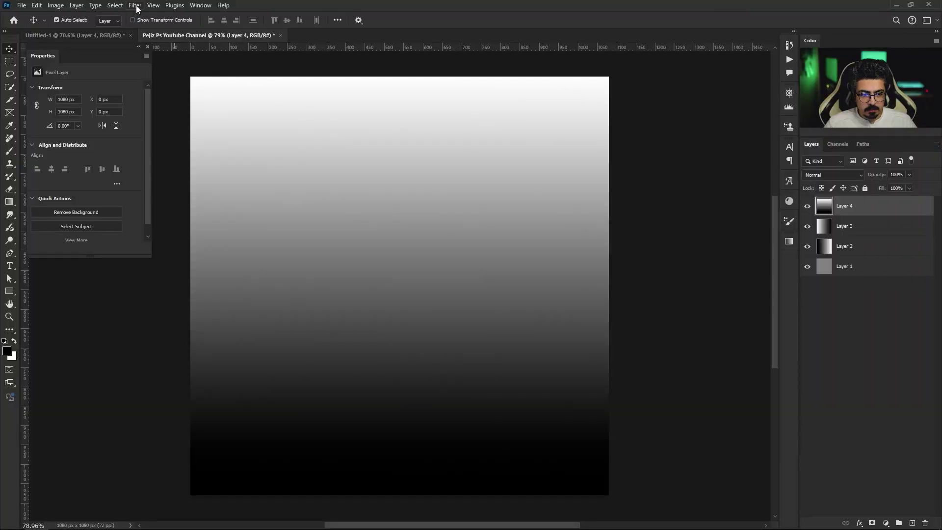
{"action": "left_click", "coordinate": [136, 6]}
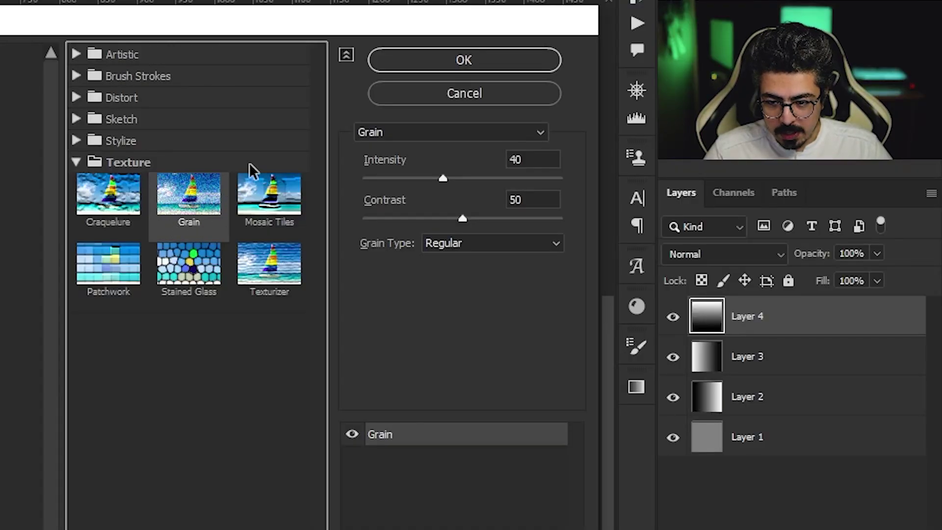
Adjust the Grain intensity and contrast and try the Soft grain type.
{"action": "left_click_drag", "start_coordinate": [443, 179], "coordinate": [410, 178]}
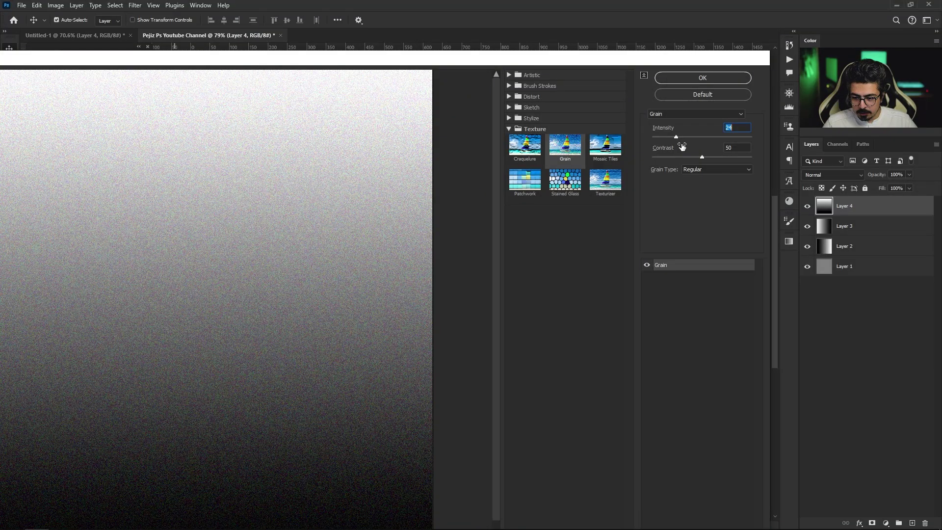
{"action": "key", "text": "Tab"}
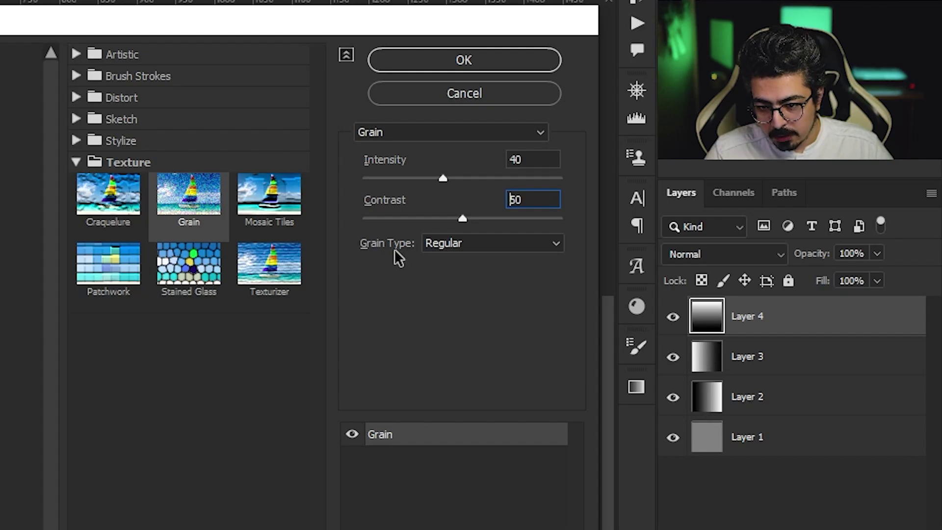
{"action": "left_click", "coordinate": [435, 246]}
{"action": "left_click", "coordinate": [447, 273]}
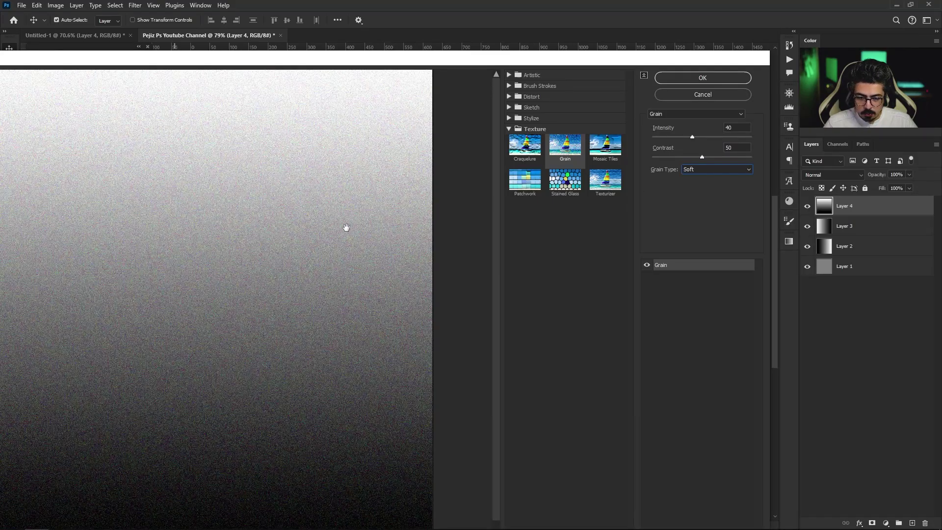
Try the Clumped, Enlarged, Stippled and Soft grain types, settling on Regular.
{"action": "left_click", "coordinate": [699, 172]}
{"action": "left_click", "coordinate": [704, 201]}
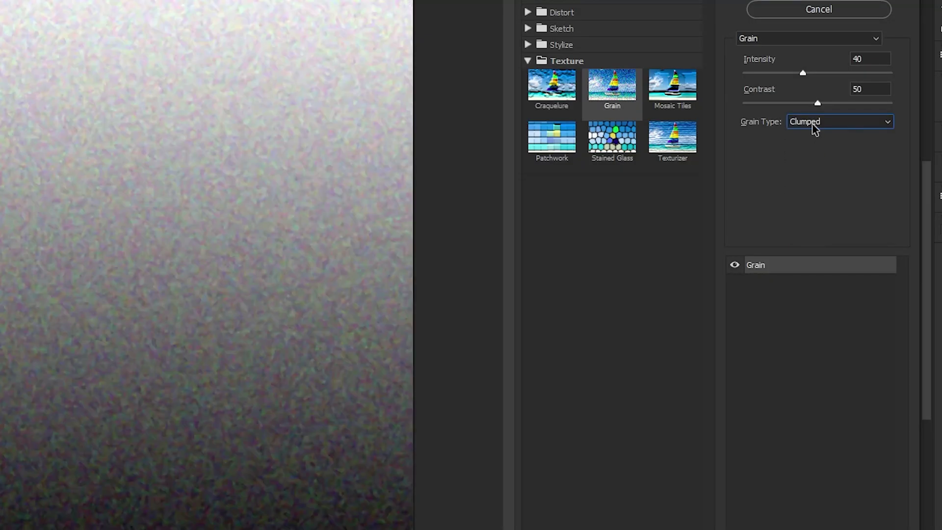
{"action": "left_click", "coordinate": [701, 171]}
{"action": "left_click", "coordinate": [804, 190]}
{"action": "left_click", "coordinate": [834, 121]}
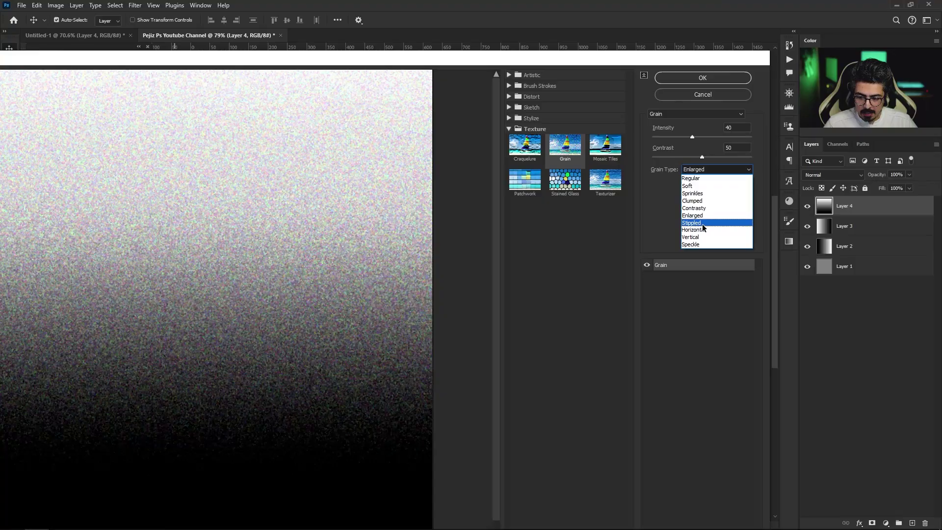
{"action": "left_click", "coordinate": [804, 201]}
{"action": "left_click", "coordinate": [693, 173]}
{"action": "left_click", "coordinate": [689, 186]}
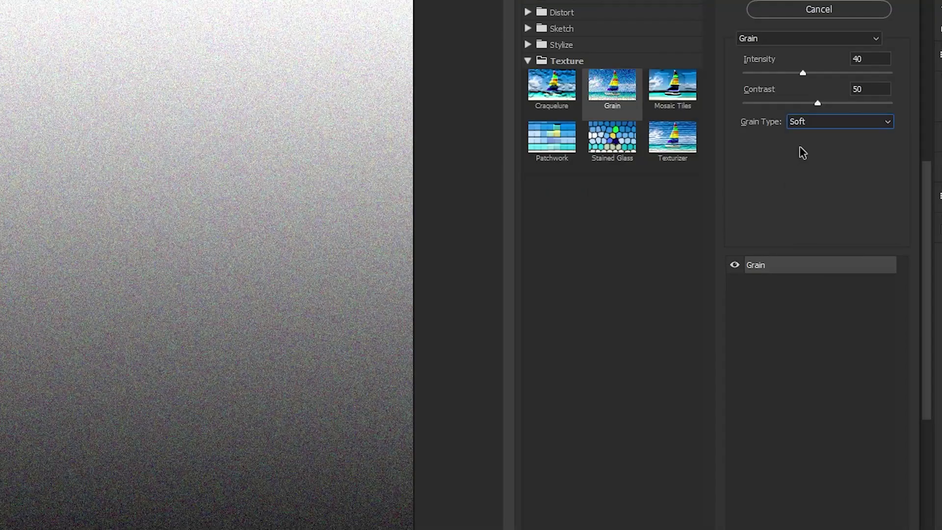
{"action": "left_click", "coordinate": [698, 170]}
{"action": "left_click", "coordinate": [808, 136]}
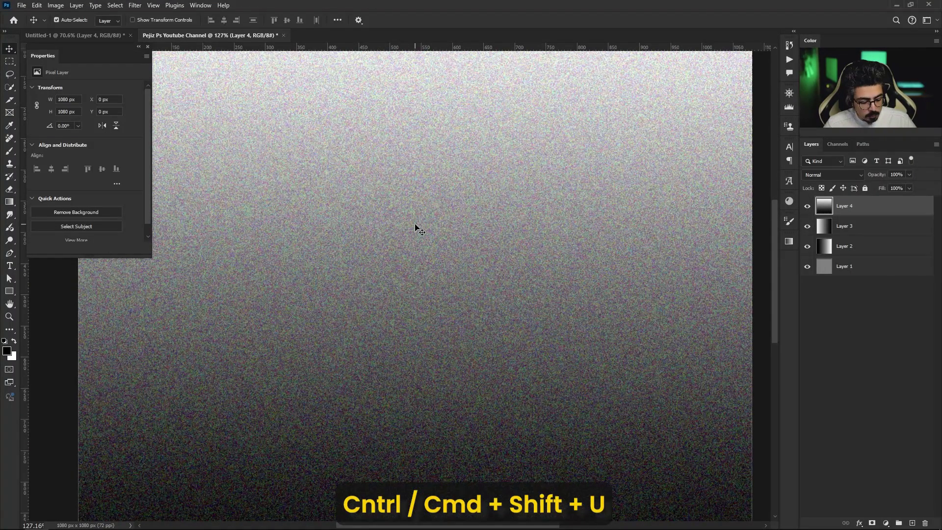
Desaturate Layer 4's grain to grey and apply a 0.4-pixel Gaussian Blur.
{"action": "key", "text": "ctrl"}
{"action": "key", "text": "ctrl+shift+u"}
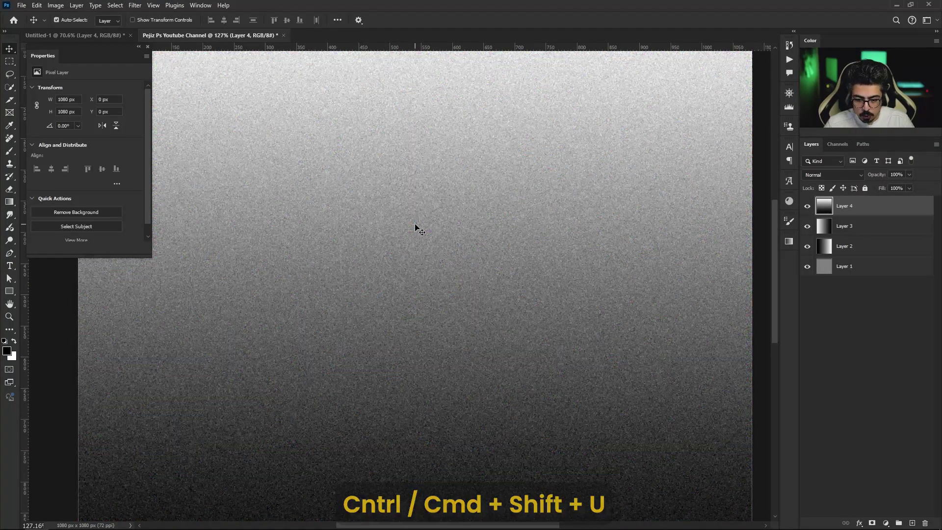
{"action": "left_click", "coordinate": [135, 5]}
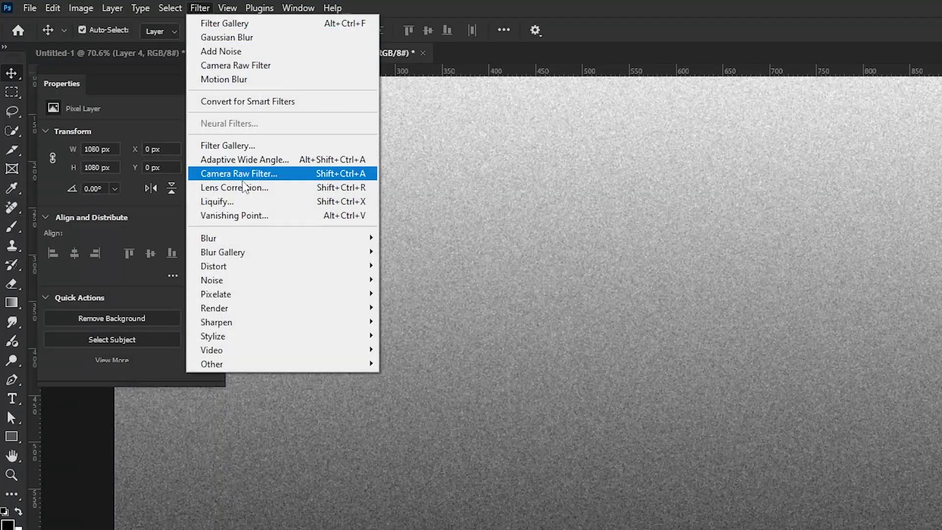
{"action": "mouse_move", "coordinate": [170, 159]}
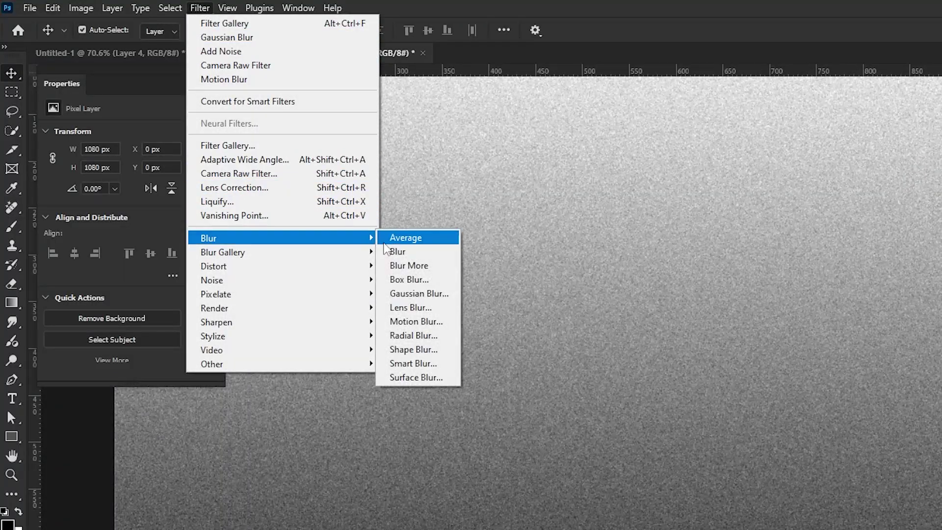
{"action": "left_click", "coordinate": [419, 294]}
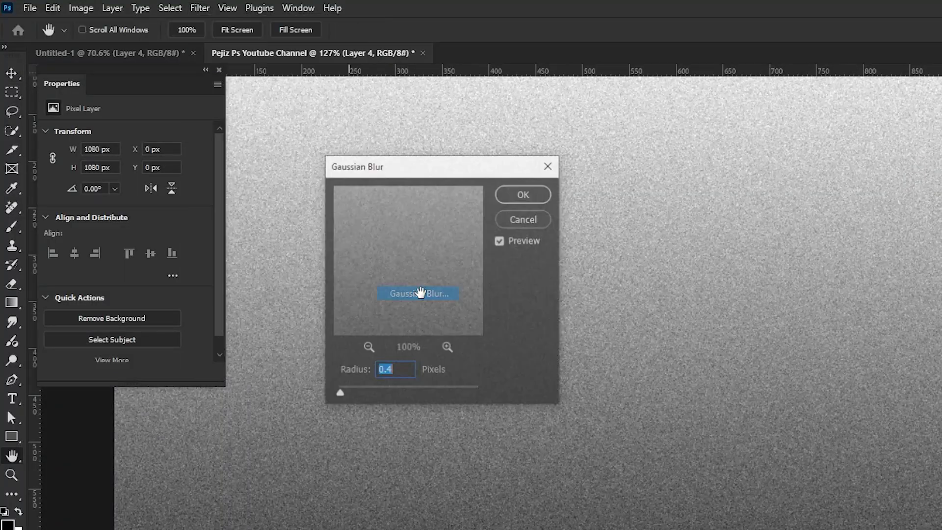
{"action": "left_click", "coordinate": [535, 194]}
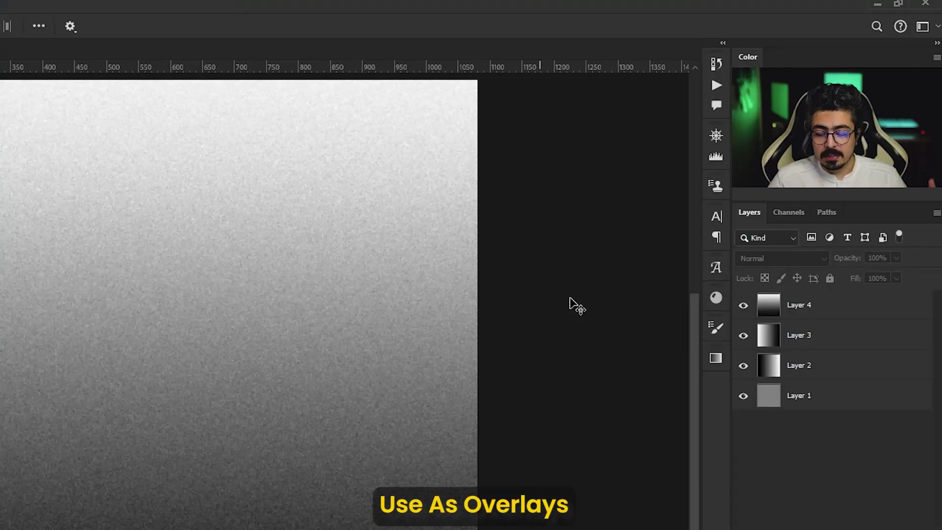
Select Layer 4 in the Layers panel and bring up its blend mode list.
{"action": "left_click", "coordinate": [811, 305]}
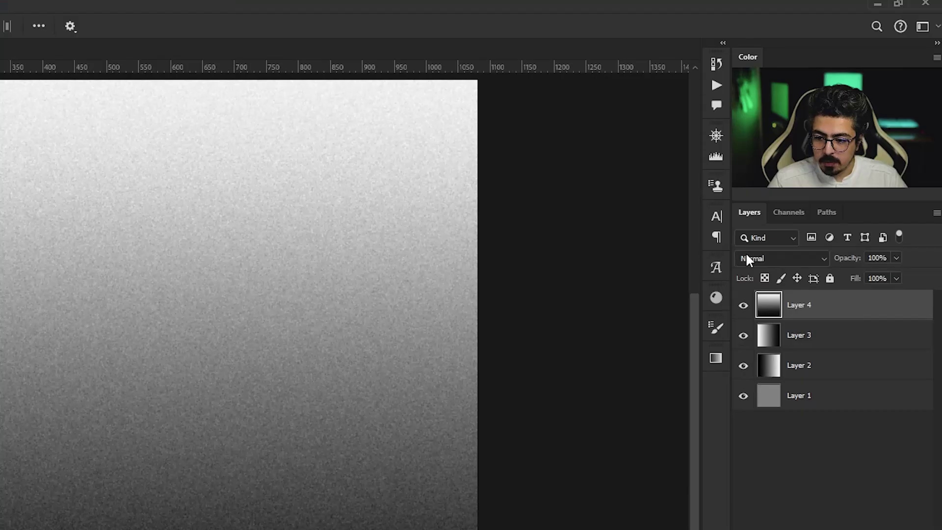
{"action": "left_click", "coordinate": [808, 172]}
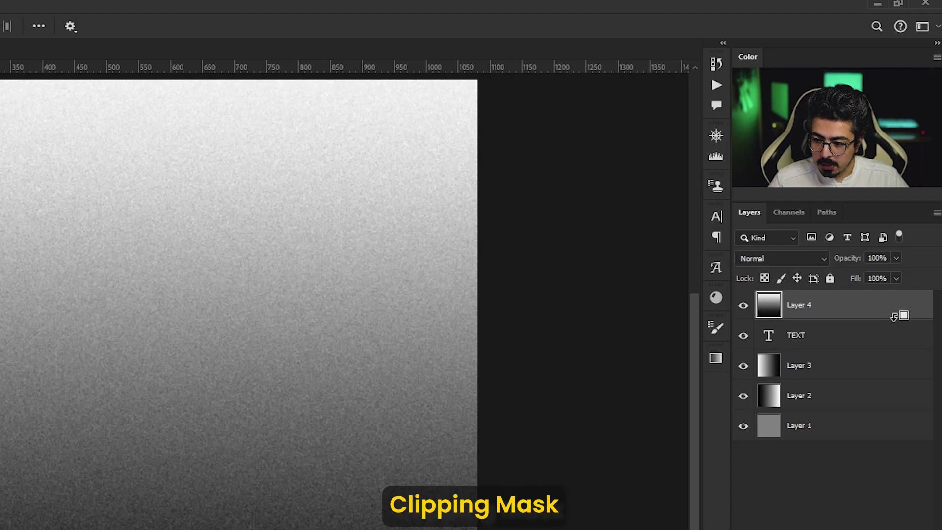
Clip Layer 4 to the TEXT layer and bring up Layer 4's blend mode list.
{"action": "left_click", "coordinate": [893, 316], "text": "alt"}
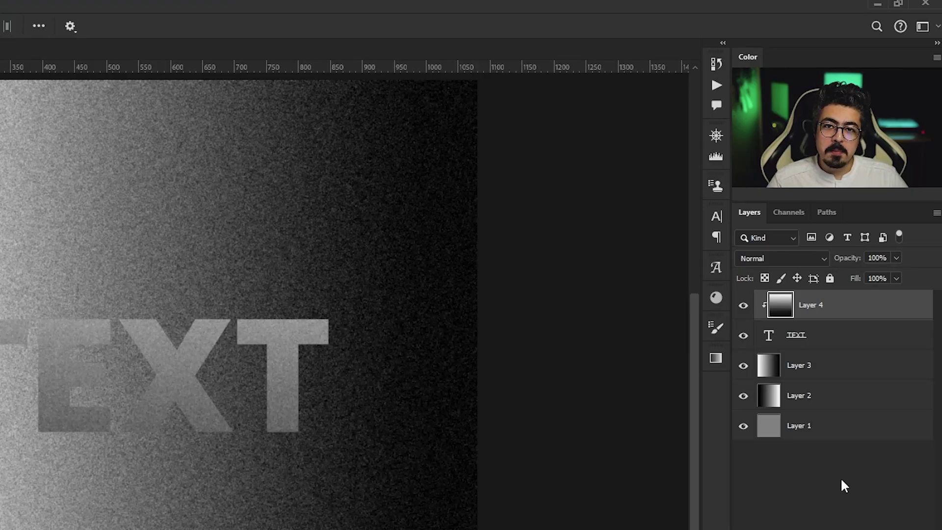
{"action": "left_click", "coordinate": [809, 255]}
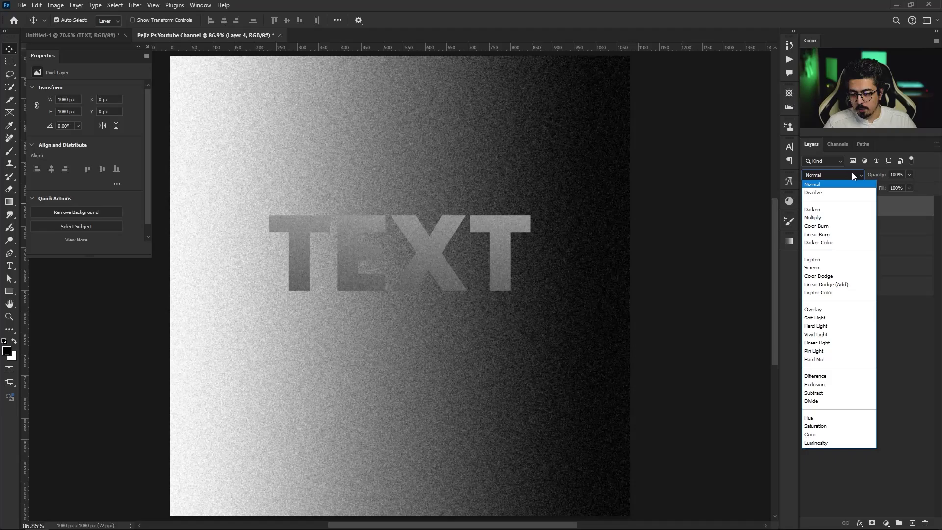